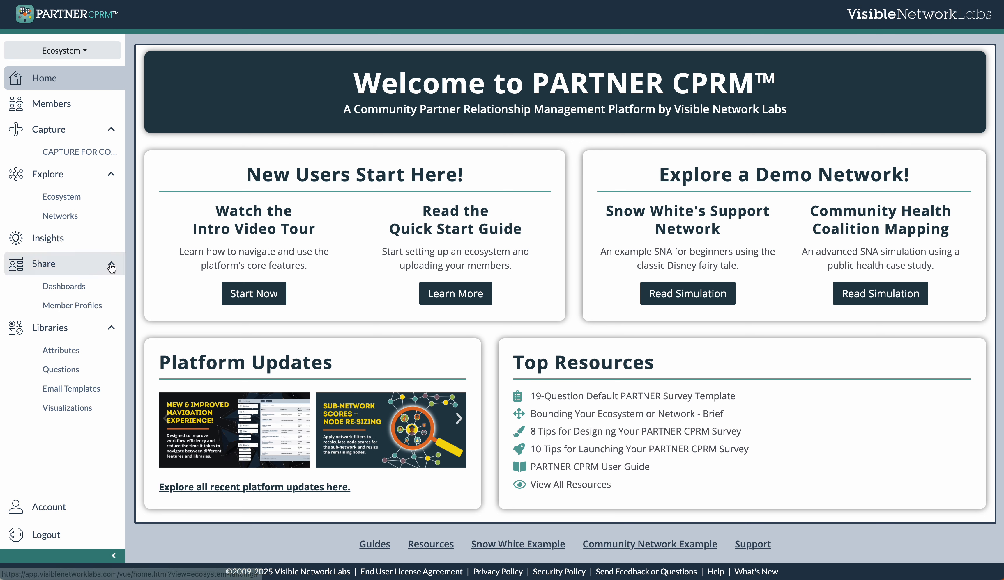
# Create a new dashboard in the Share section and title it "Sample Dashboard Title"
pyautogui.click(73, 289)
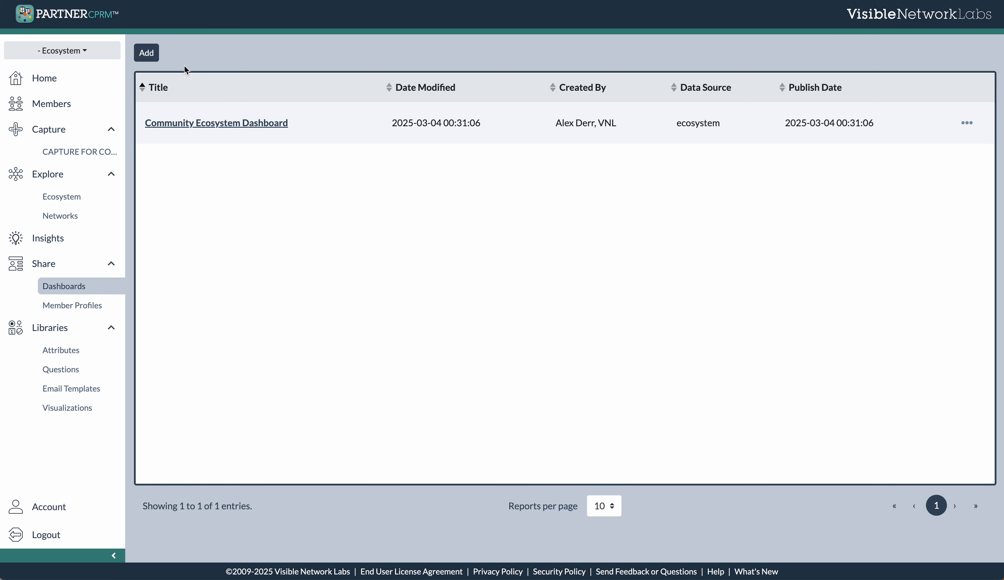
pyautogui.click(148, 54)
pyautogui.click(385, 141)
pyautogui.tripleClick(385, 141)
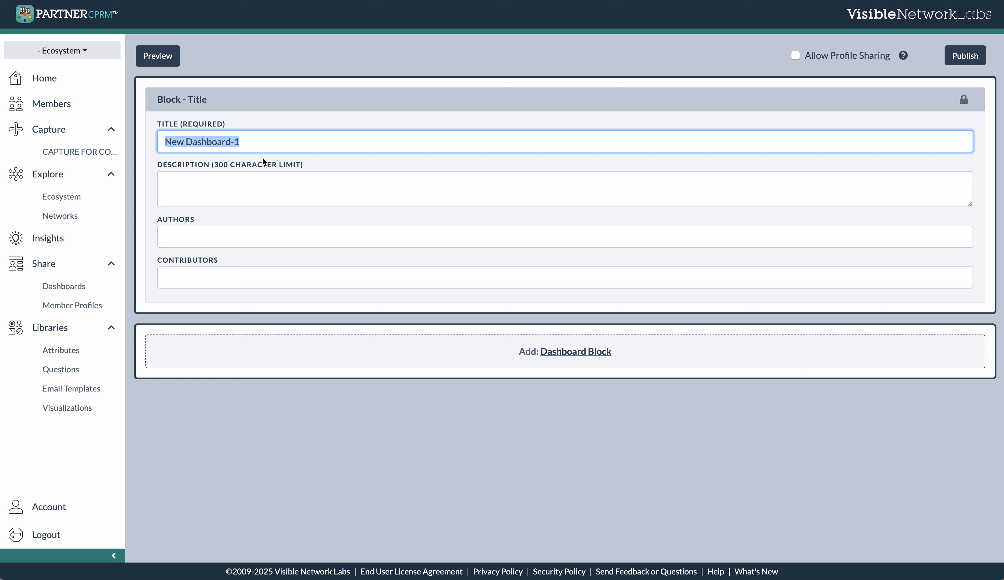
pyautogui.write('Sample')
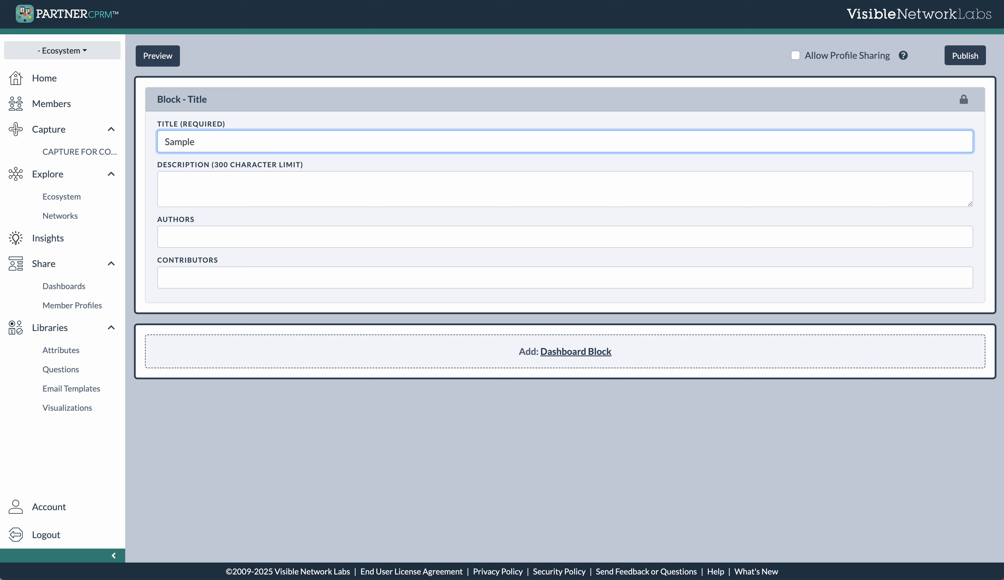
pyautogui.write(' Dasb')
pyautogui.write('board ')
pyautogui.write('Title')
pyautogui.click(267, 199)
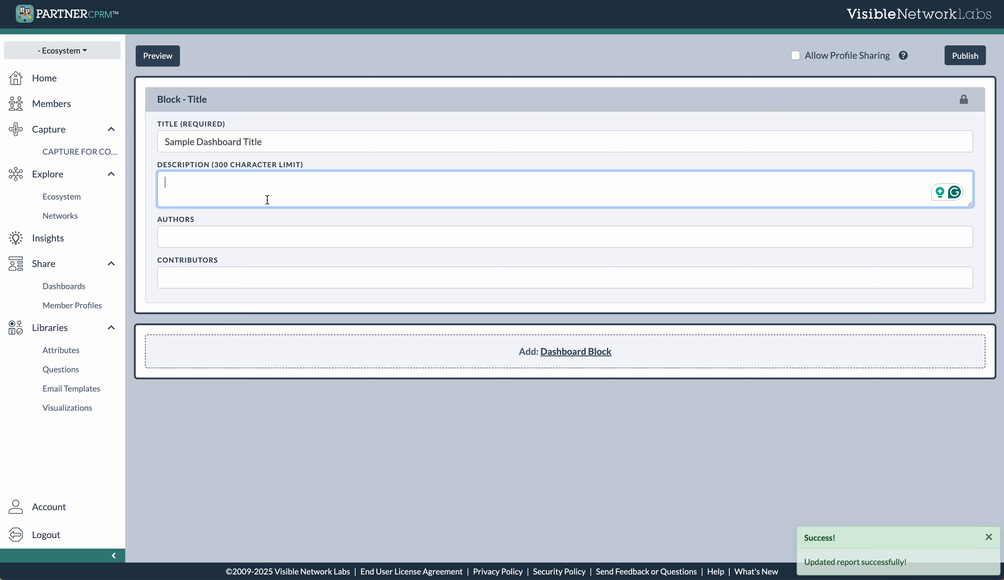
pyautogui.click(291, 141)
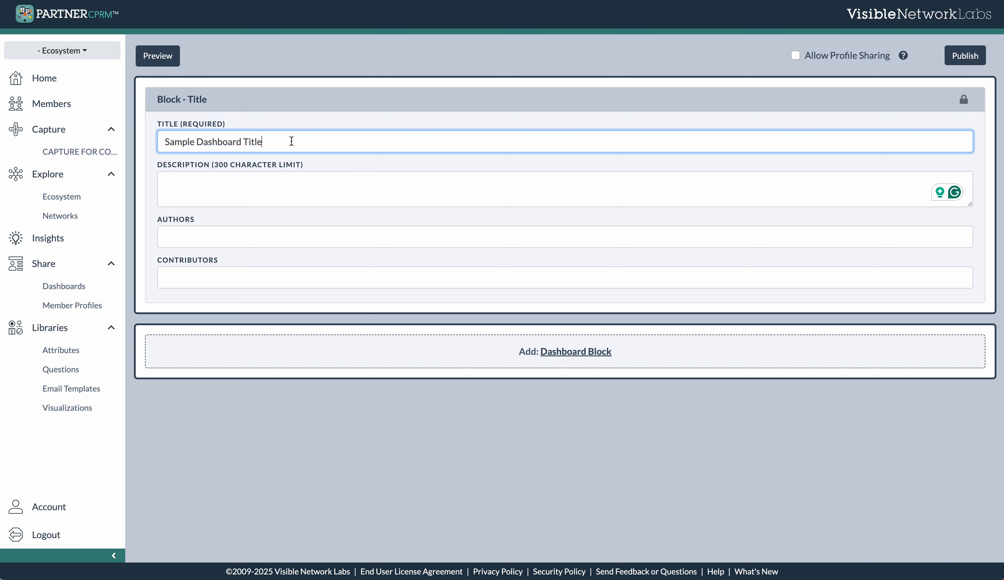
# Enter the description "This is a sample dashboard to show off its primary features." and fill in the author's name, leaving the contributors blank
pyautogui.click(292, 184)
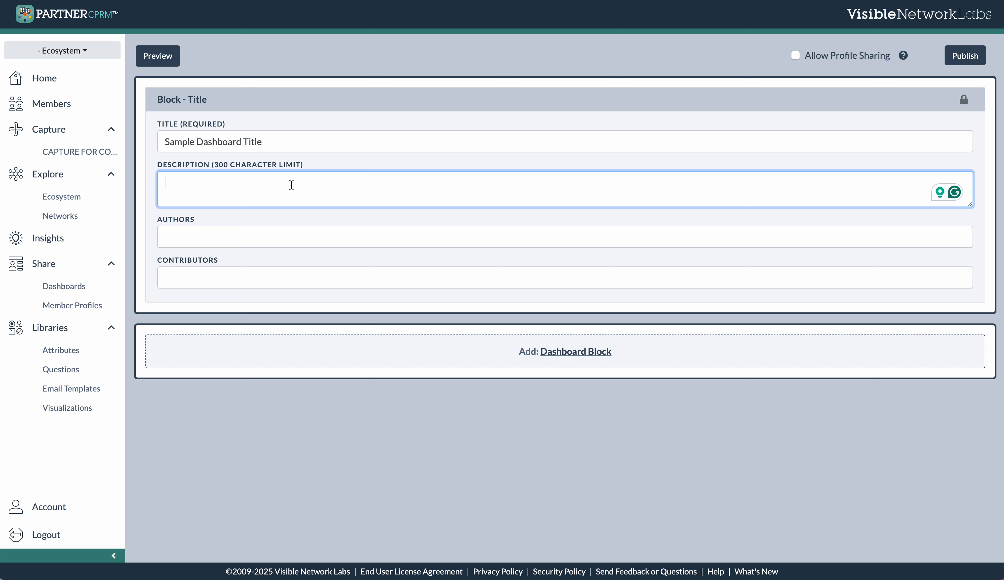
pyautogui.write('This is a sample')
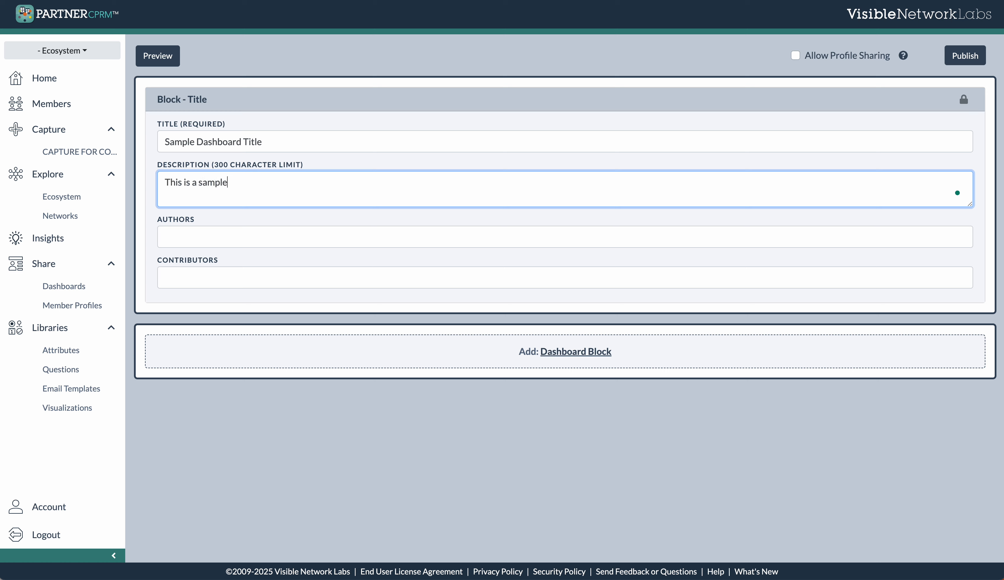
pyautogui.write(' dashboard to show off its primar')
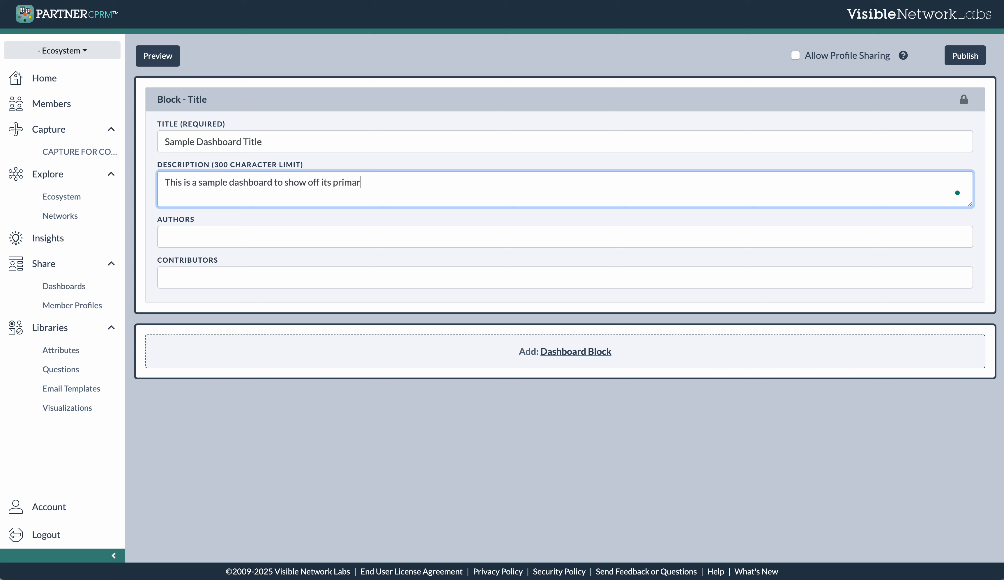
pyautogui.write('y features.')
pyautogui.click(319, 241)
pyautogui.write('Alex Derr')
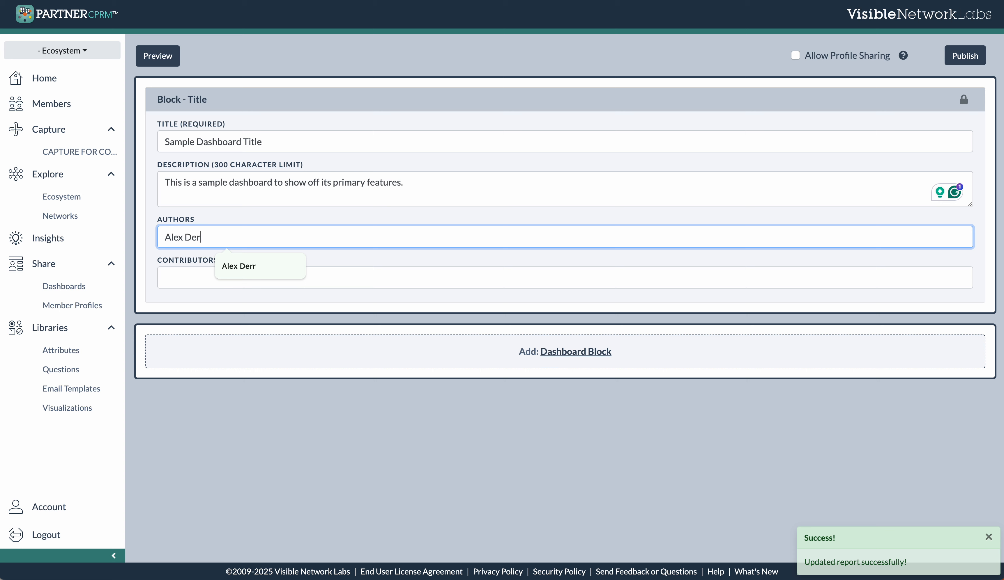
pyautogui.click(454, 275)
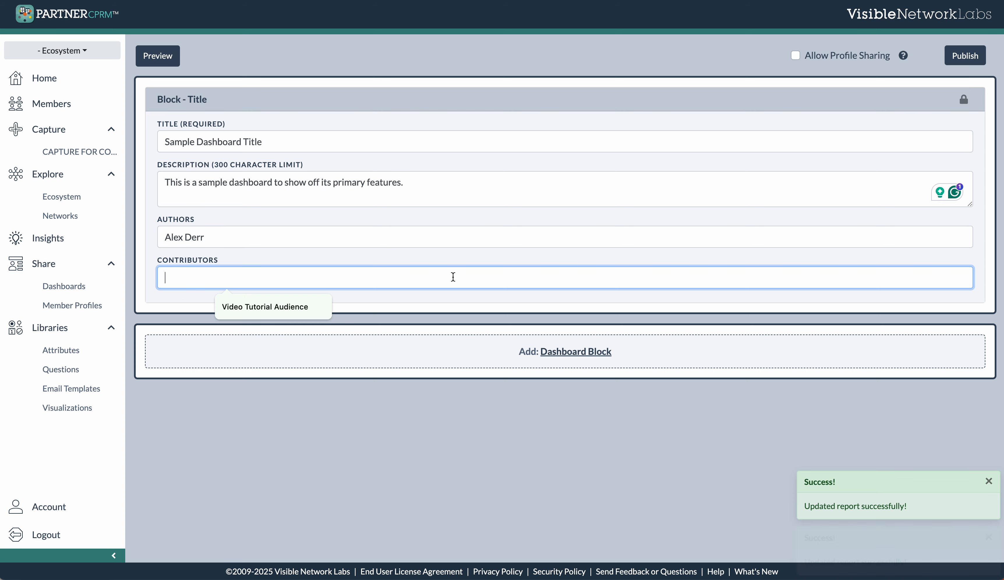
pyautogui.click(459, 260)
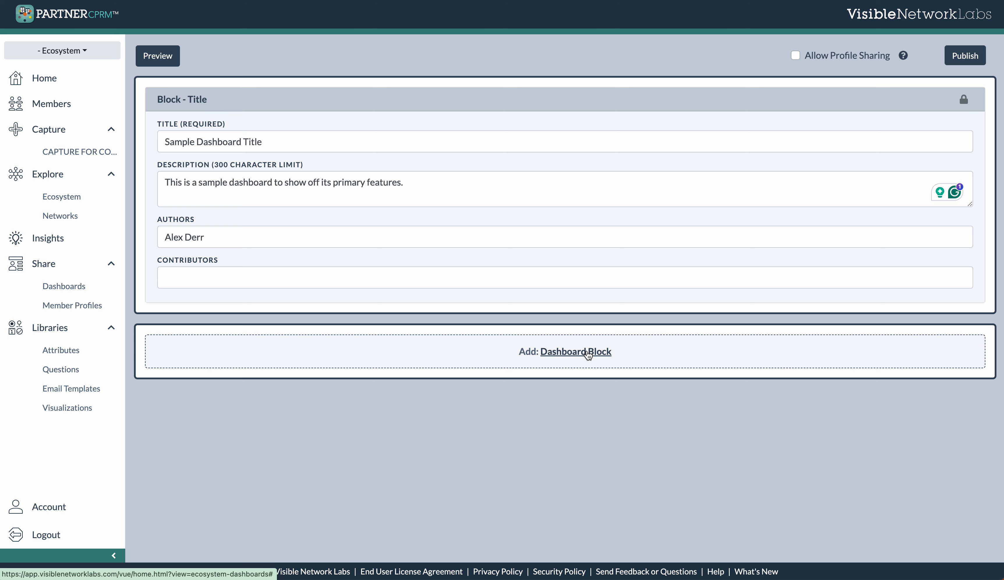
# Add a dashboard block below the title block and give it a two-column layout
pyautogui.click(581, 353)
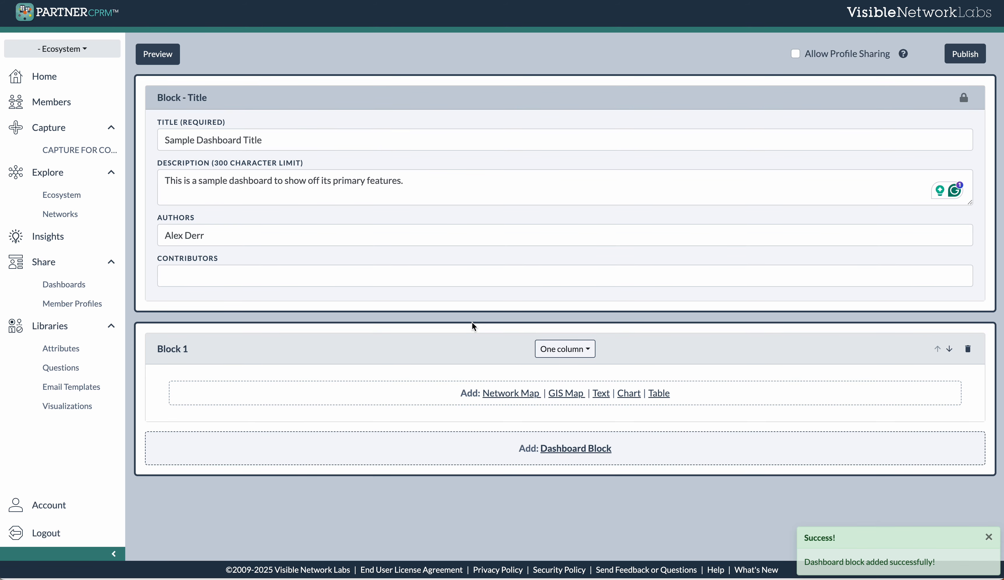
pyautogui.click(563, 351)
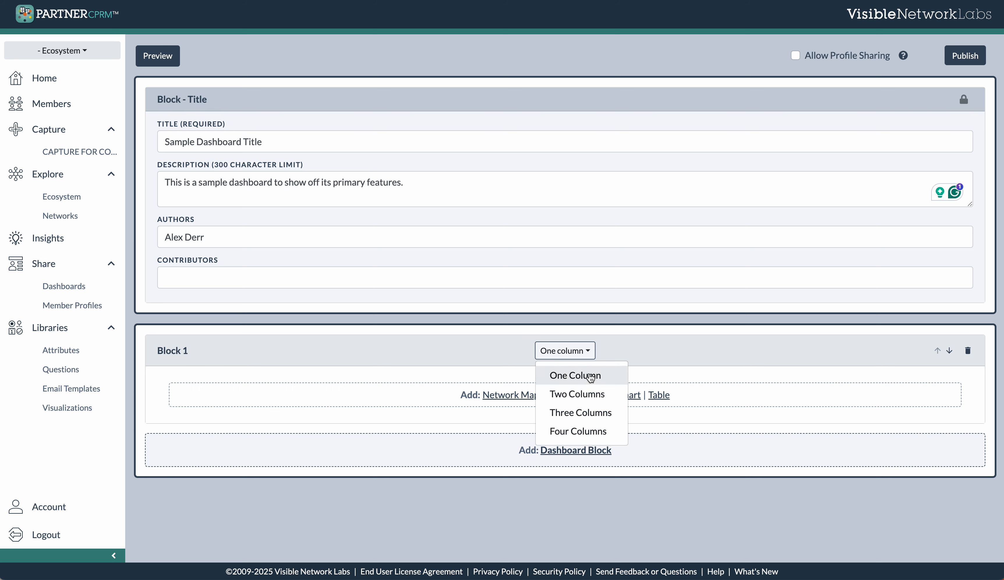
pyautogui.click(586, 397)
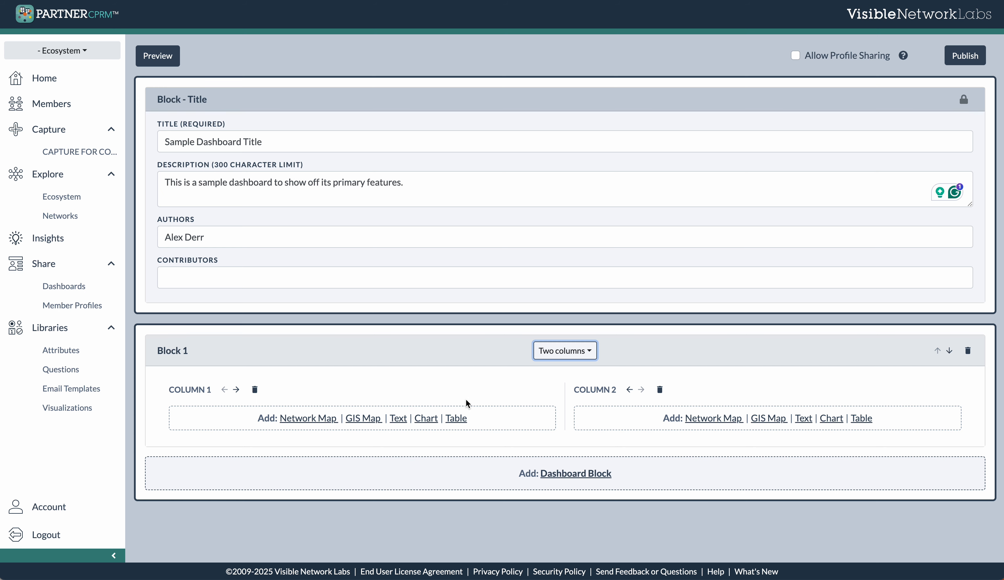
# Add a network map to column 1 of Block 1 and title it "Network Map - Centrality"
pyautogui.click(318, 420)
pyautogui.scroll(-2, 290, 395)
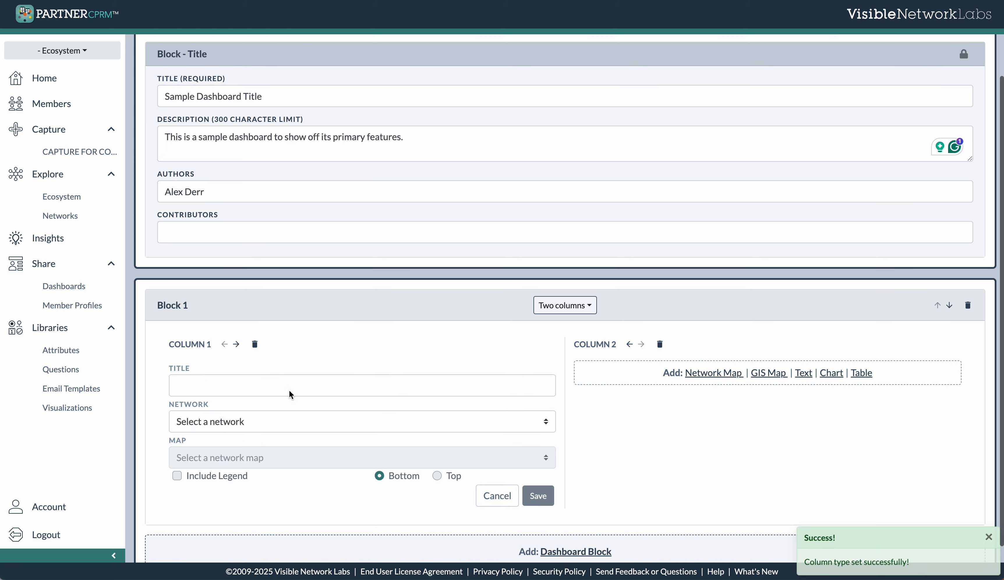
pyautogui.click(299, 378)
pyautogui.write('Netwro')
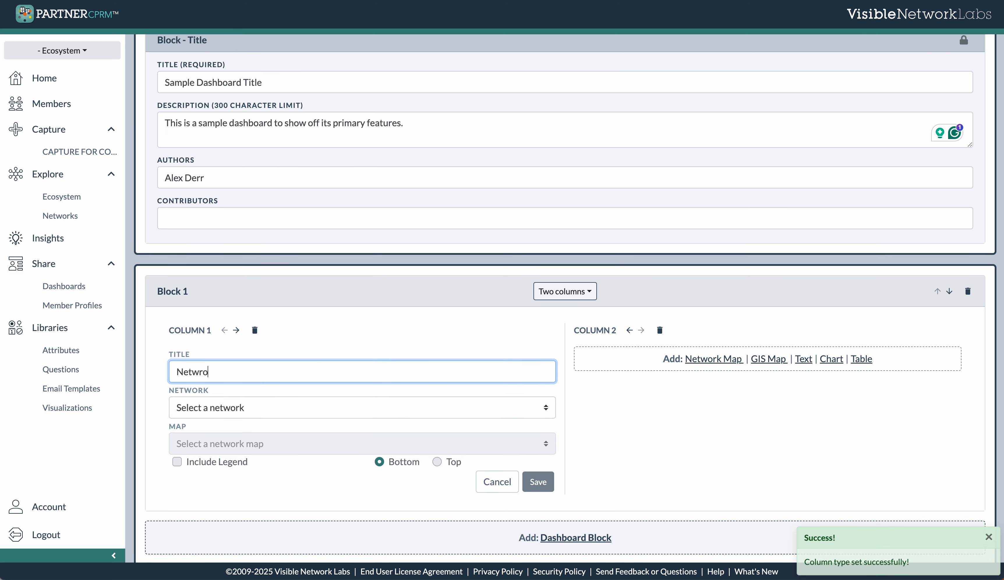
pyautogui.press('BackSpace')
pyautogui.press('BackSpace')
pyautogui.write('ork')
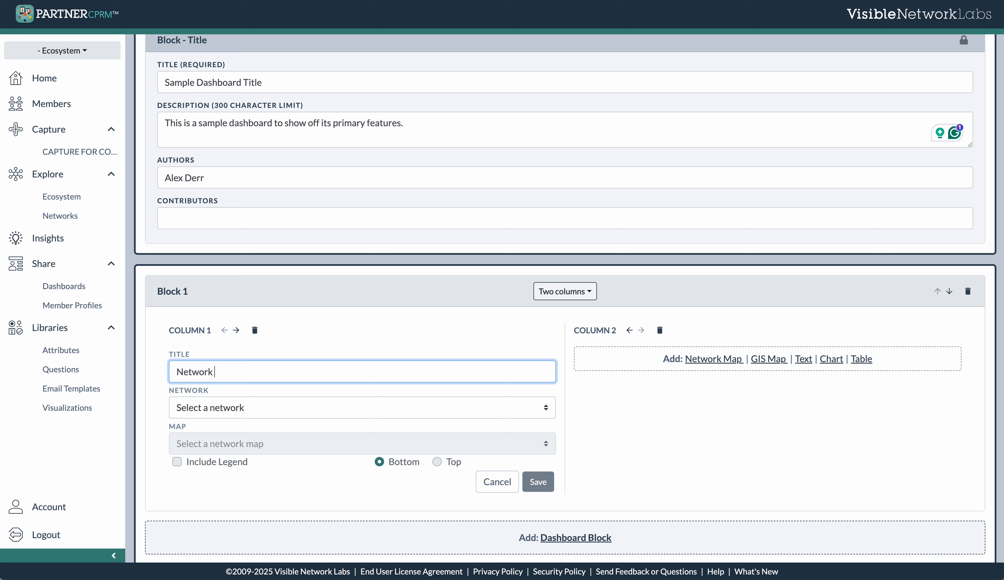
pyautogui.write(' Map - Centrality')
# Source the map from CAPTURE FOR COURSE DEVELOPMENT's "Network Map - Centrality", include the legend at the bottom, and save it
pyautogui.click(309, 409)
pyautogui.click(315, 483)
pyautogui.click(291, 443)
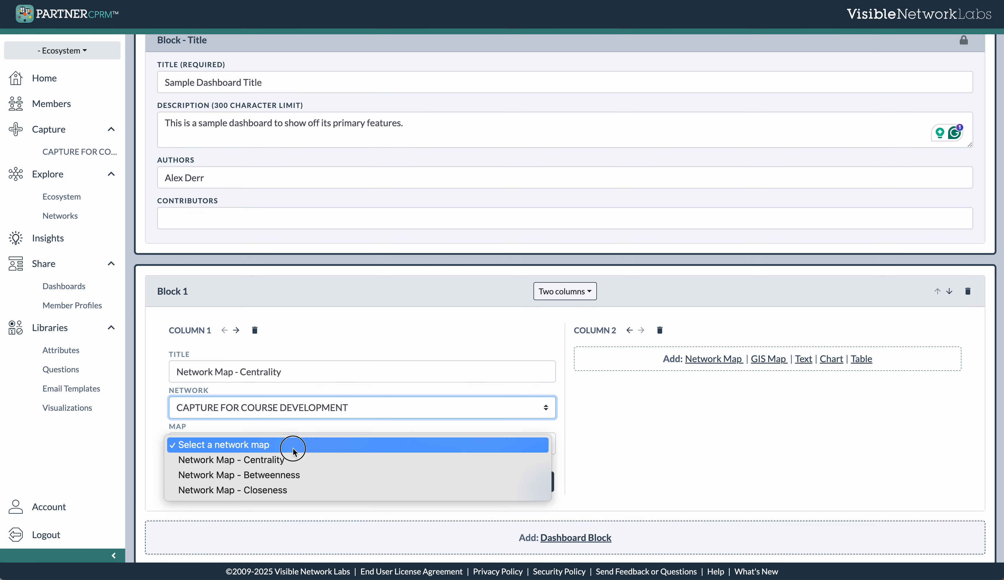
pyautogui.click(285, 463)
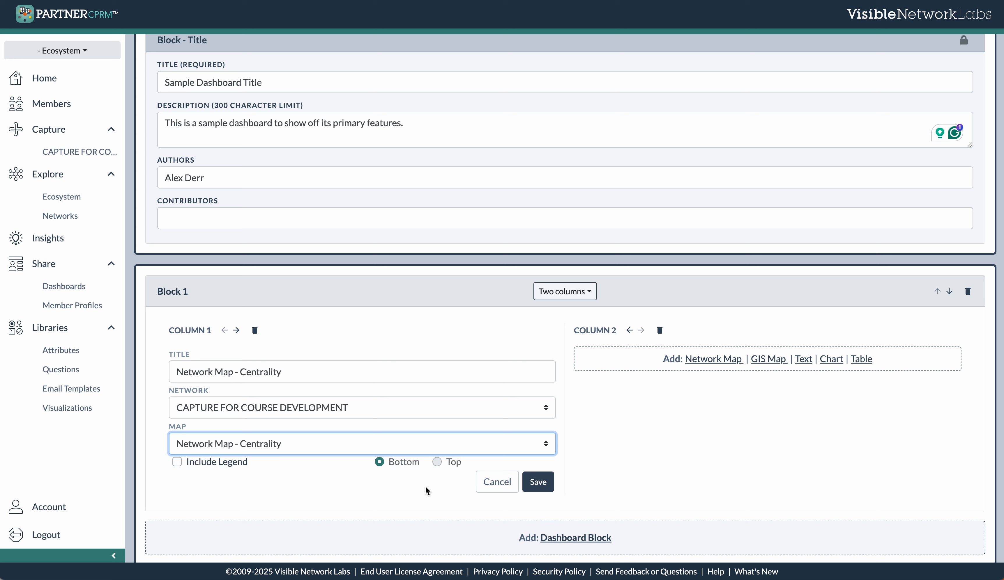
pyautogui.click(176, 463)
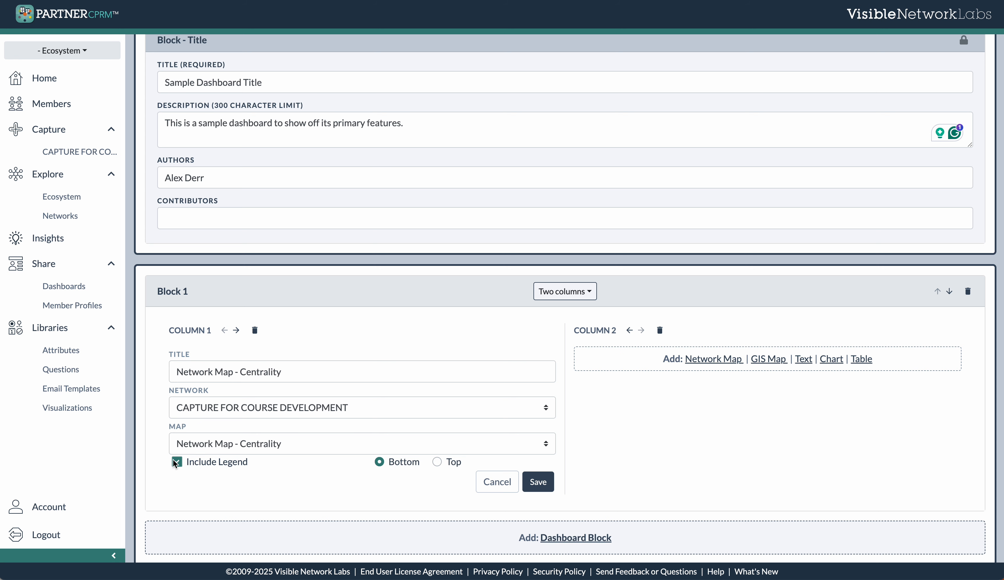
pyautogui.click(437, 463)
pyautogui.click(380, 463)
pyautogui.click(540, 481)
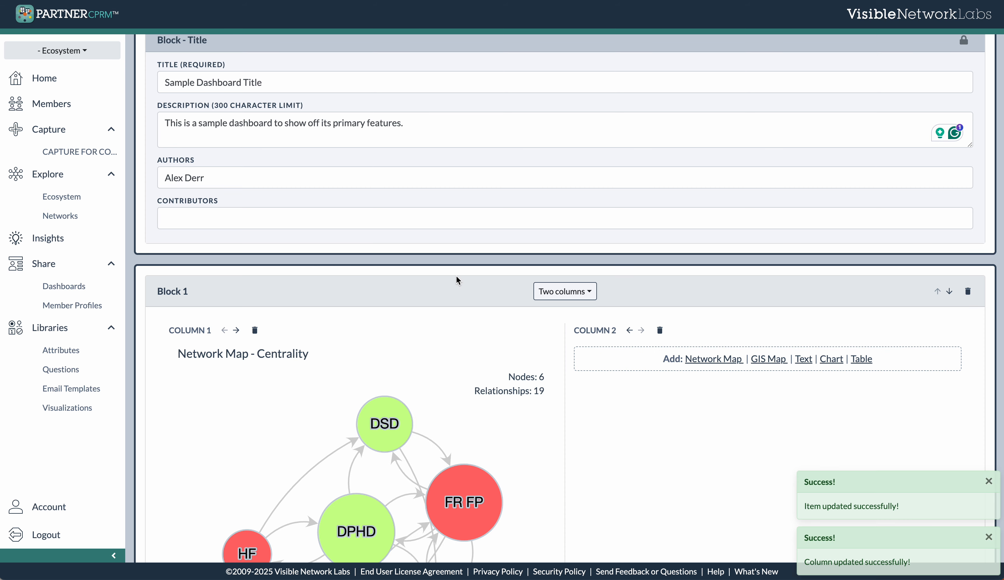
# Spread out the network map's nodes by moving HF upward, DPHD and JFD to the left, and DHHA slightly down and right
pyautogui.scroll(-5, 504, 174)
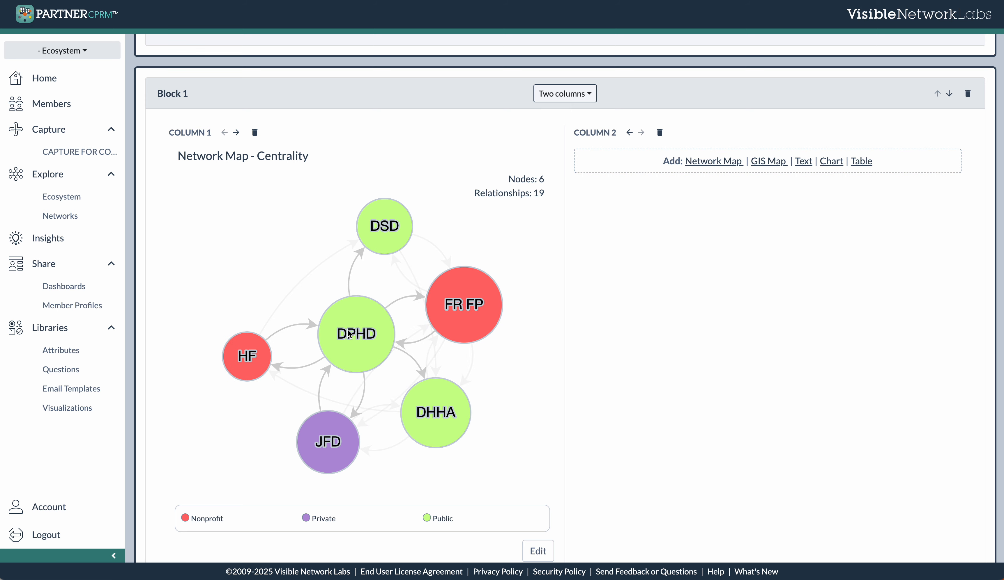
pyautogui.moveTo(250, 354); pyautogui.dragTo(236, 279)
pyautogui.moveTo(363, 350); pyautogui.dragTo(316, 343)
pyautogui.moveTo(434, 412); pyautogui.dragTo(449, 439)
pyautogui.moveTo(328, 441); pyautogui.dragTo(260, 438)
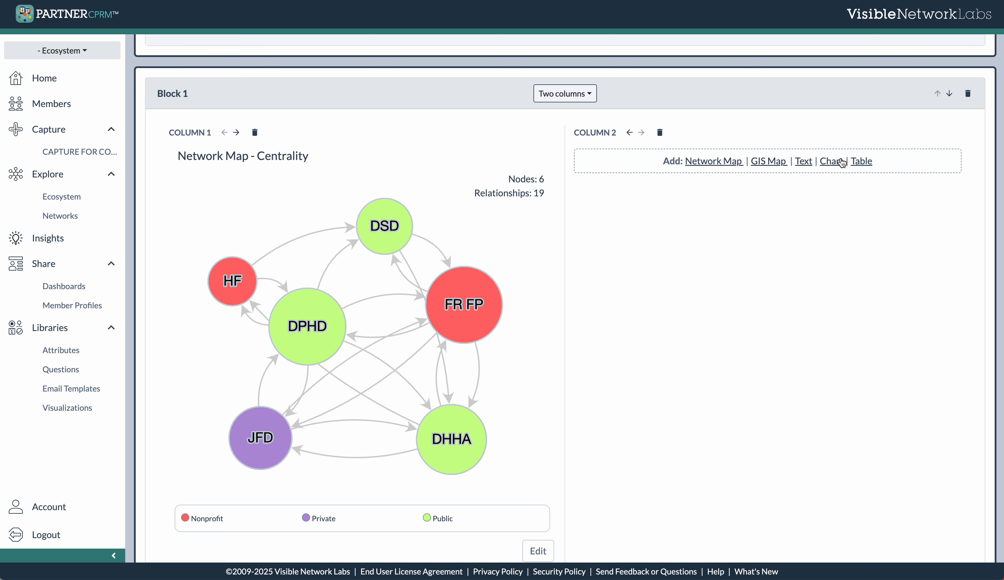
# Add a chart to column 2 of Block 1 and title it "Sector Makeup"
pyautogui.click(841, 162)
pyautogui.click(673, 177)
pyautogui.write('S')
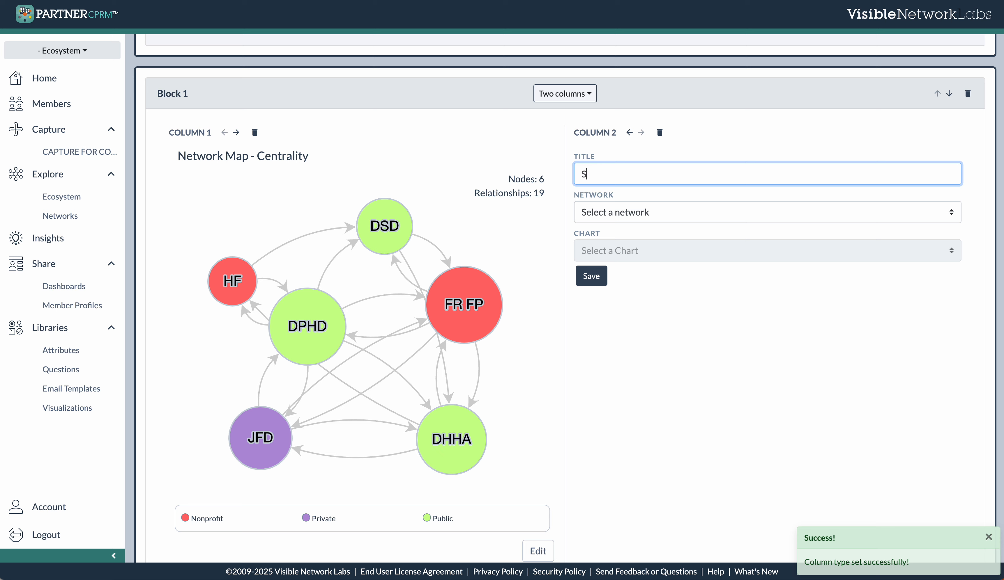
pyautogui.write('ector Makeup')
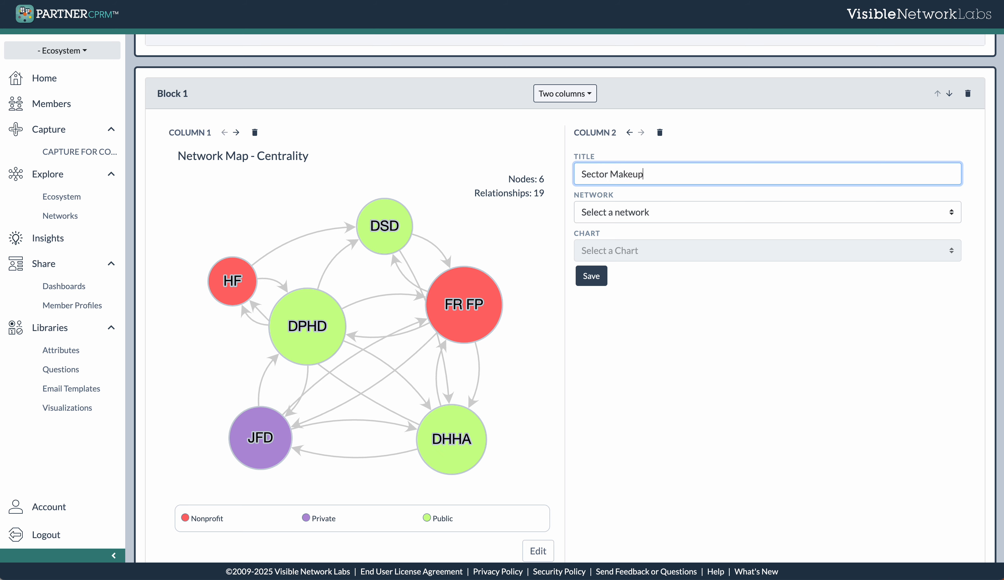
# Source the column 2 chart from CAPTURE FOR COURSE DEVELOPMENT's "Donut Chart - Sector Makeup" and save it
pyautogui.click(704, 211)
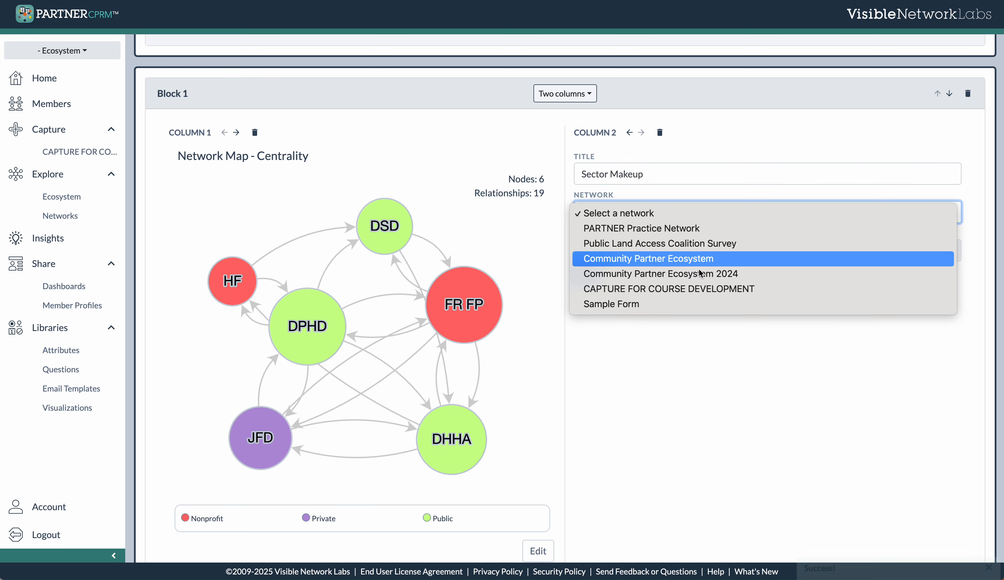
pyautogui.click(694, 292)
pyautogui.click(673, 249)
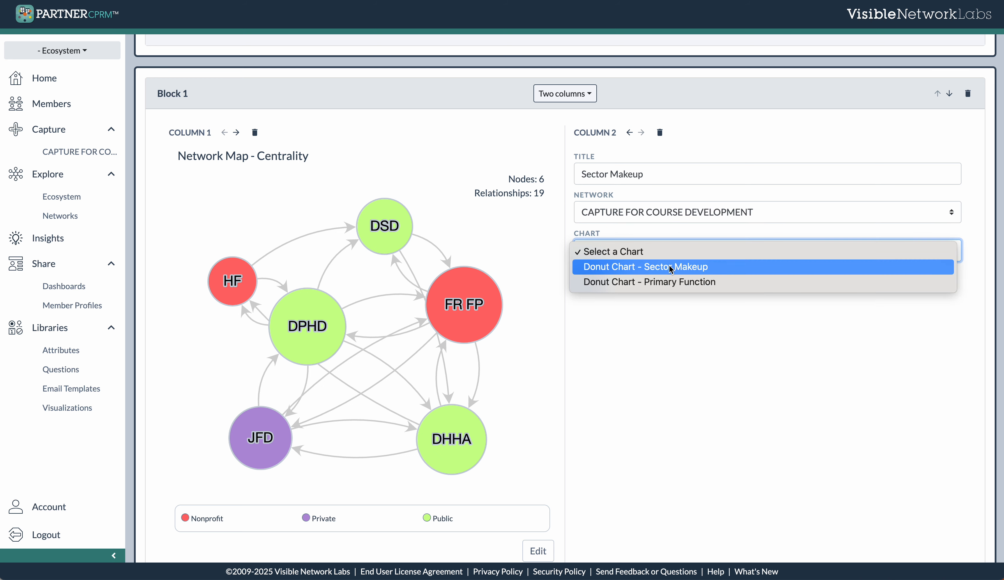
pyautogui.click(619, 272)
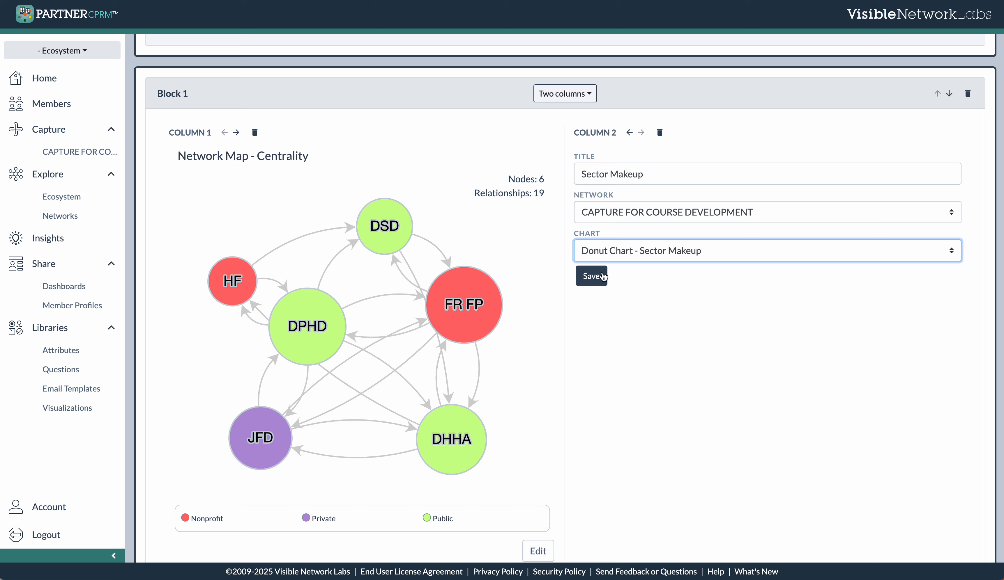
pyautogui.click(607, 277)
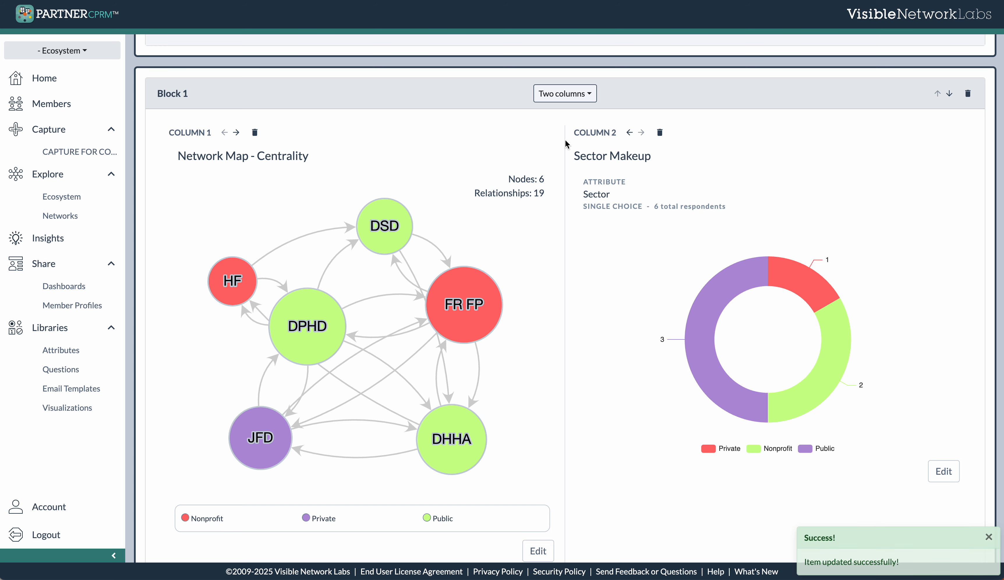
pyautogui.moveTo(803, 292)
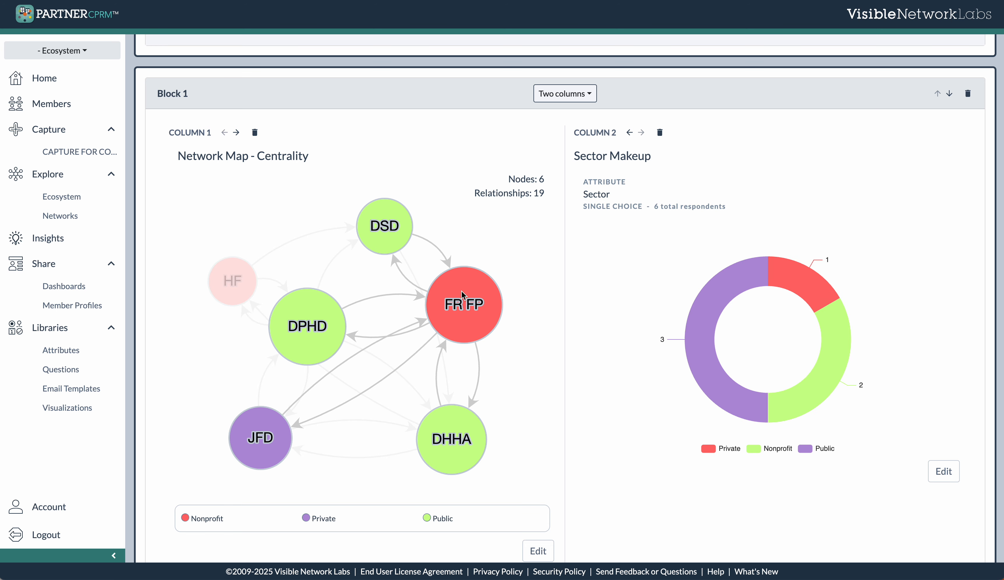
pyautogui.scroll(-2, 614, 157)
pyautogui.scroll(8, 615, 157)
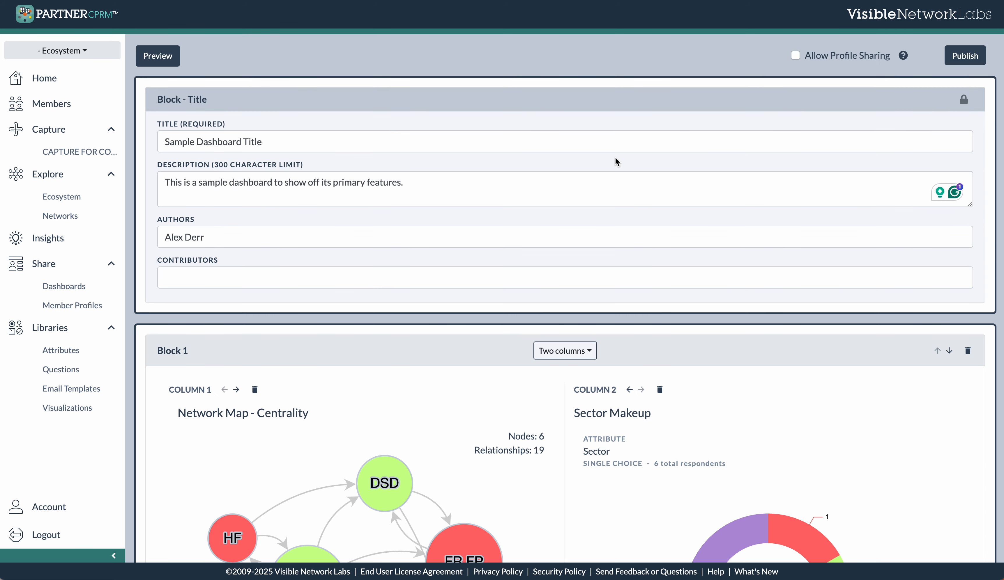